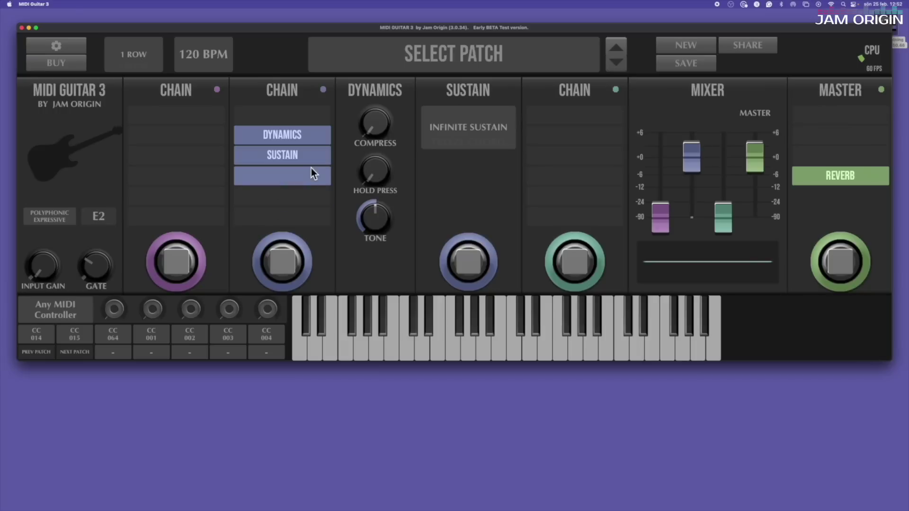
- Add the Atoms instrument to the empty chain slot after Sustain
click(313, 168)
mouse_move(166, 103)
scroll(434, 146, down, 5)
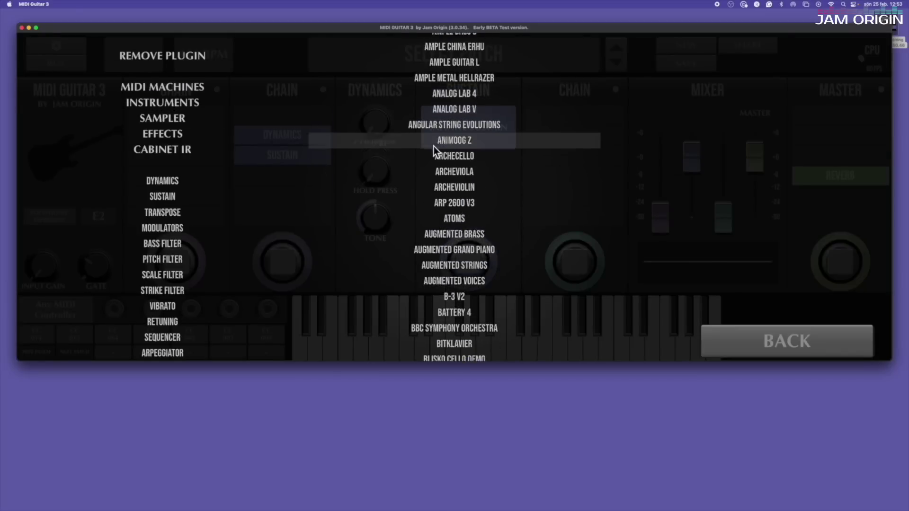
click(434, 146)
- Set the Atoms ROOT to 16 and wire it to the second MIDI controller knob
click(598, 176)
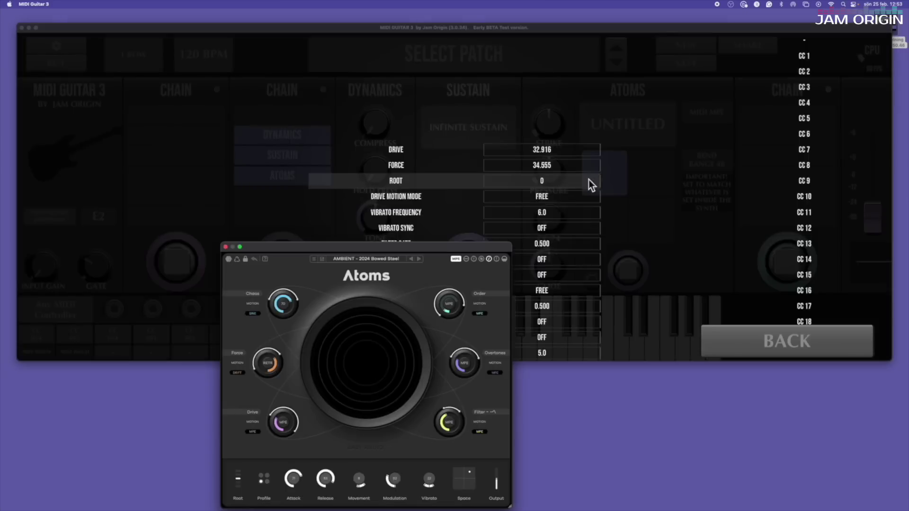
click(598, 327)
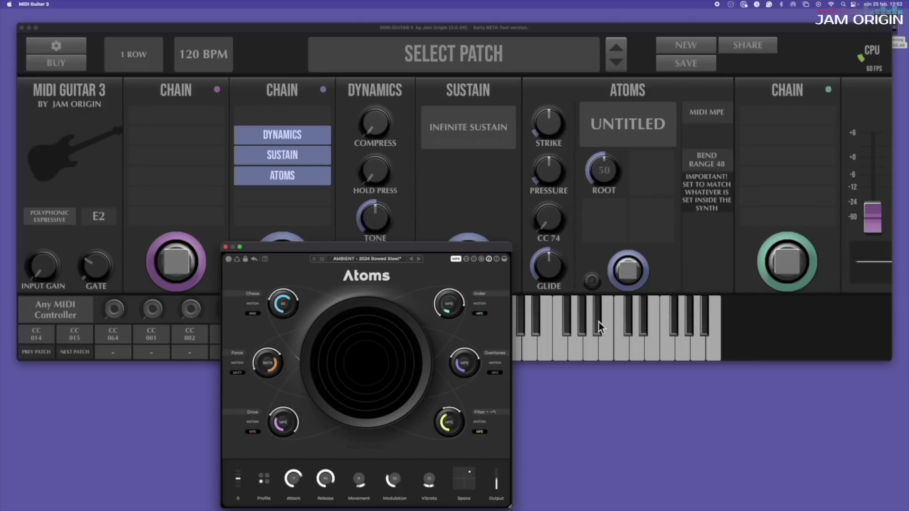
drag(282, 246, 617, 253)
mouse_move(604, 171)
mouse_down()
mouse_move(610, 185)
mouse_move(613, 176)
mouse_up()
drag(153, 310, 605, 173)
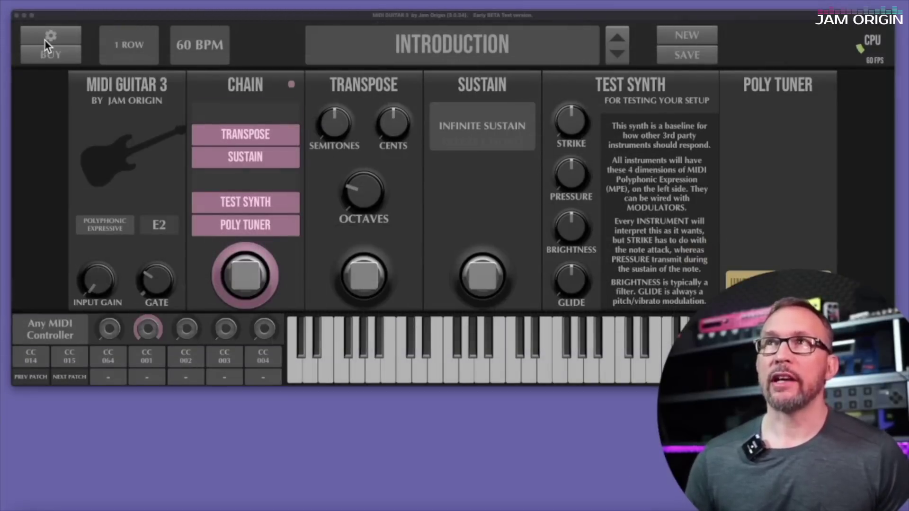
- Open the Audio Devices settings from the gear button
click(52, 37)
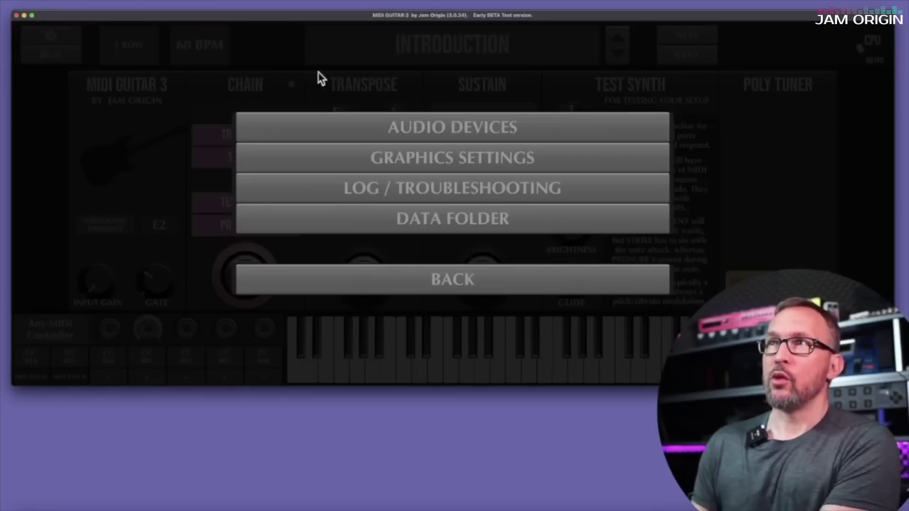
click(474, 130)
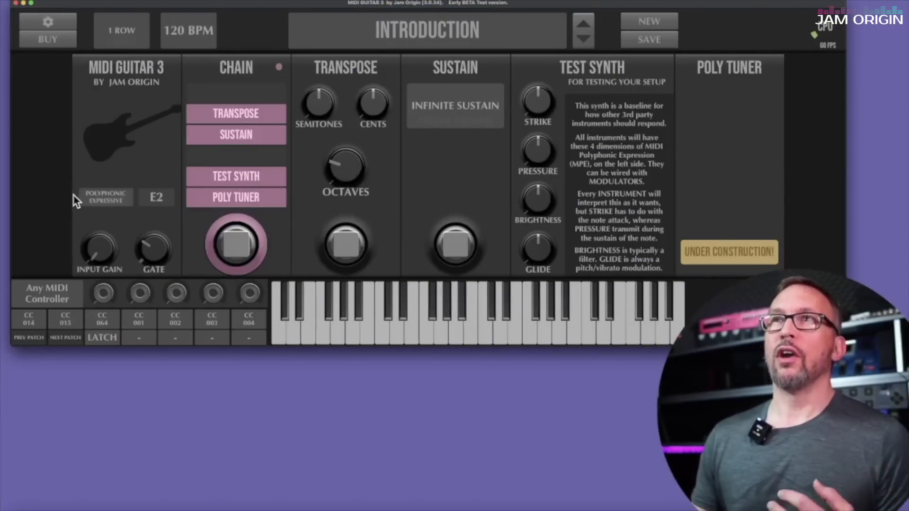
click(109, 202)
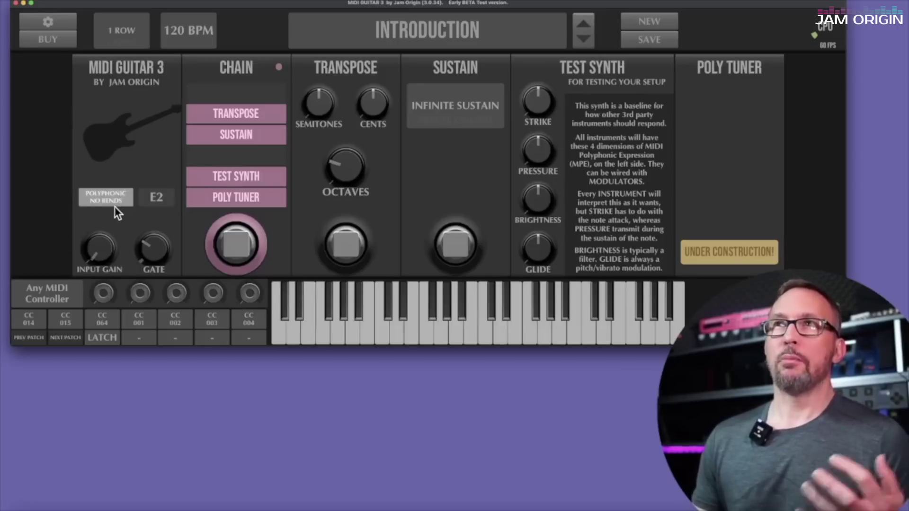
click(115, 206)
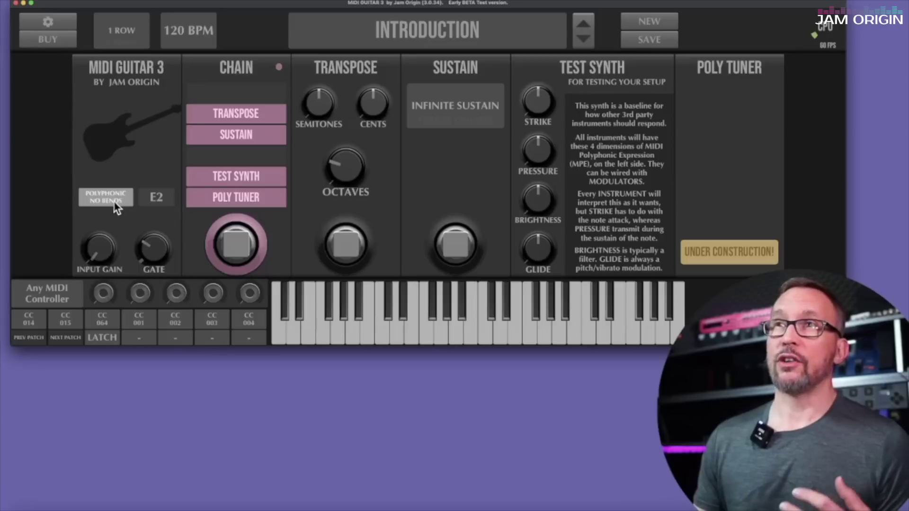
click(115, 198)
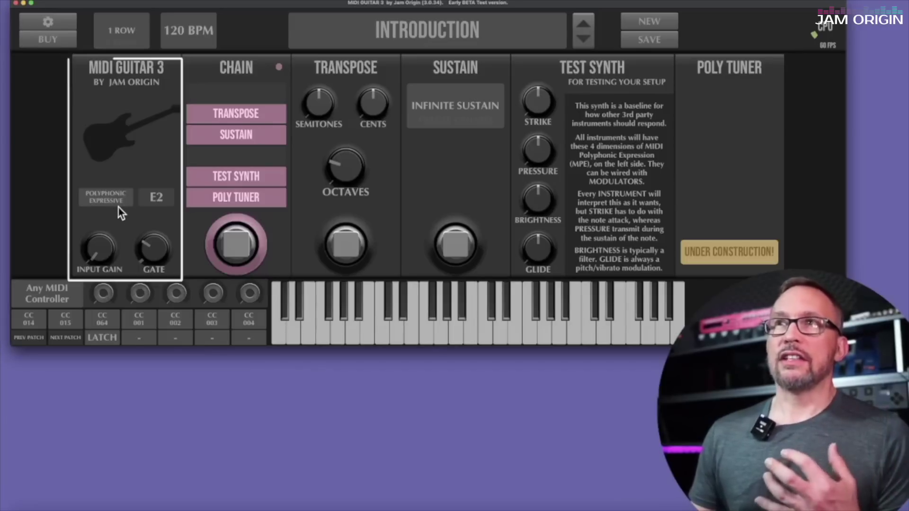
mouse_move(100, 251)
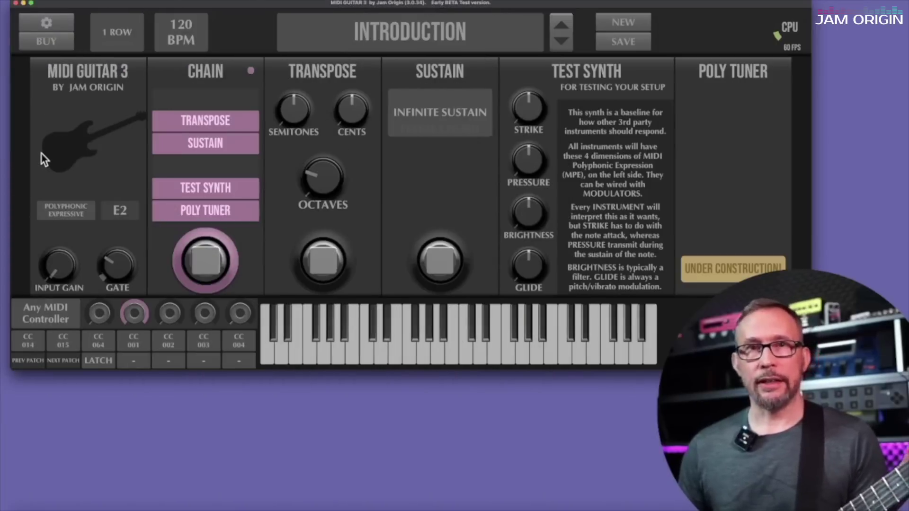
- Toggle Infinite Sustain on and back off, then insert a Modulators module after Sustain
click(467, 118)
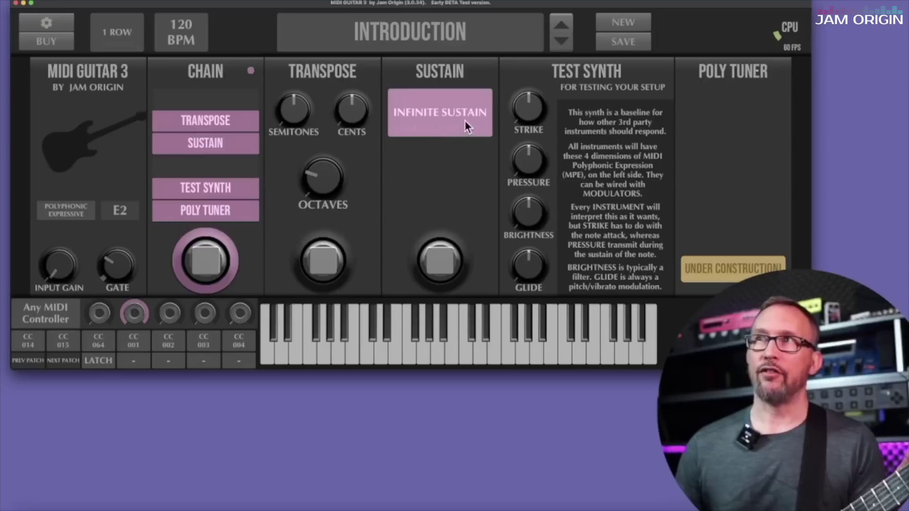
click(483, 114)
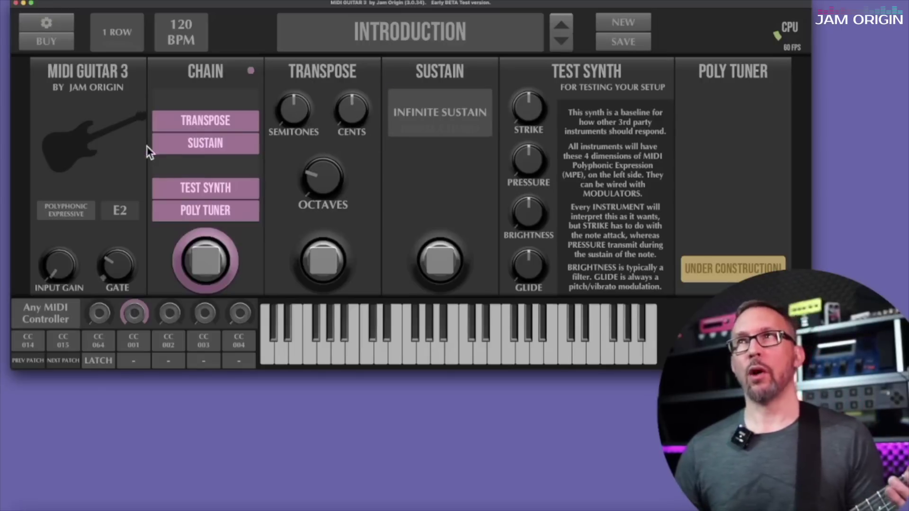
click(181, 158)
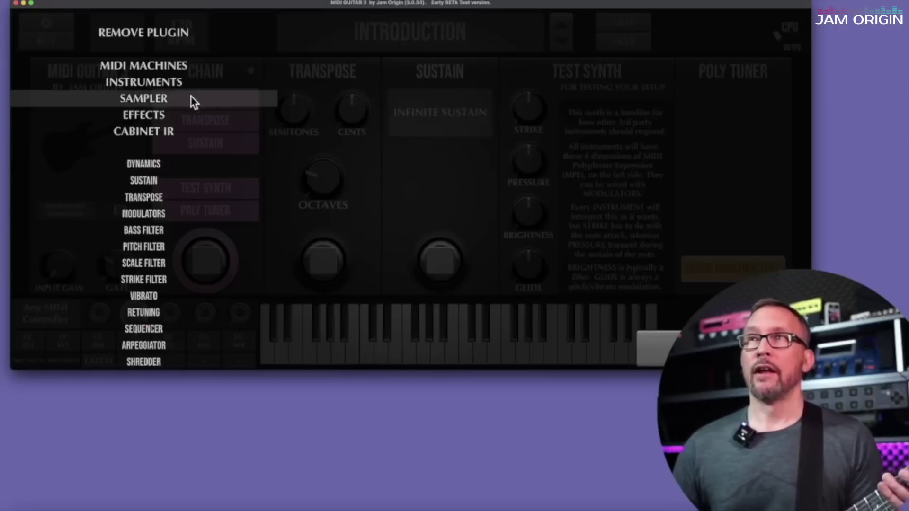
click(157, 214)
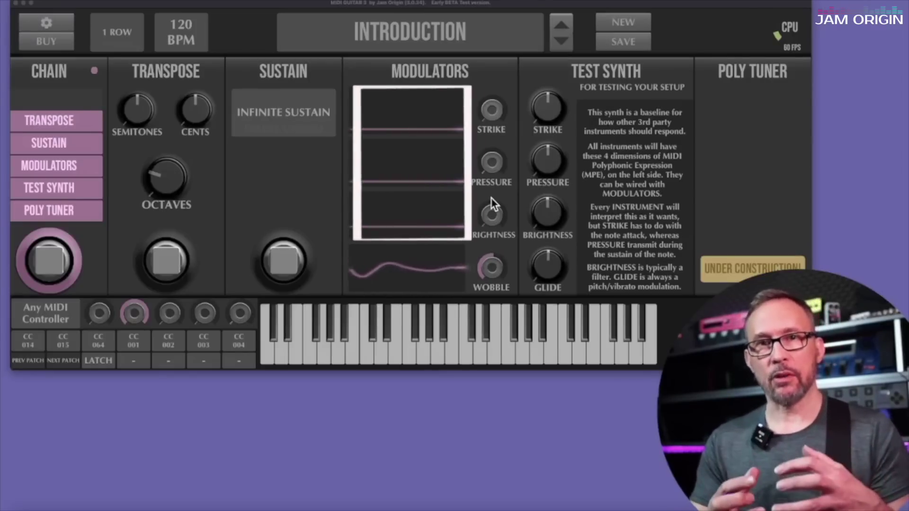
mouse_move(441, 120)
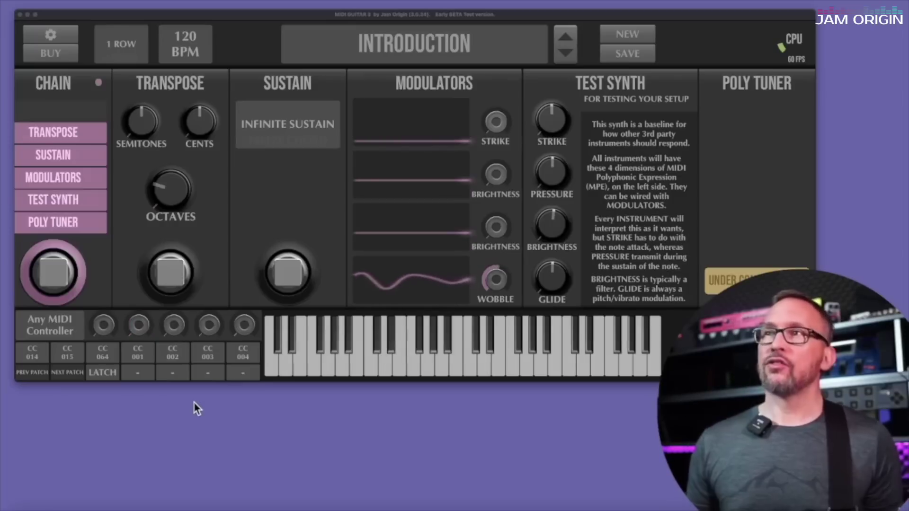
mouse_move(416, 293)
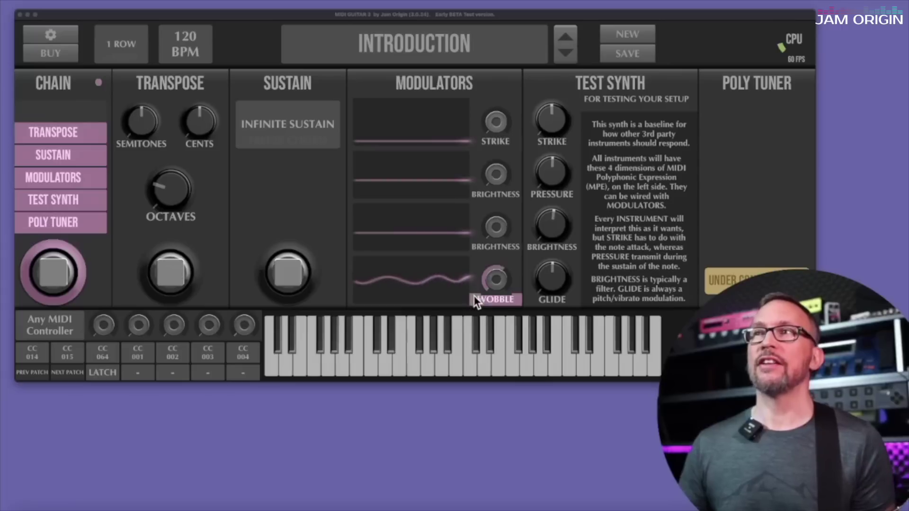
mouse_move(450, 292)
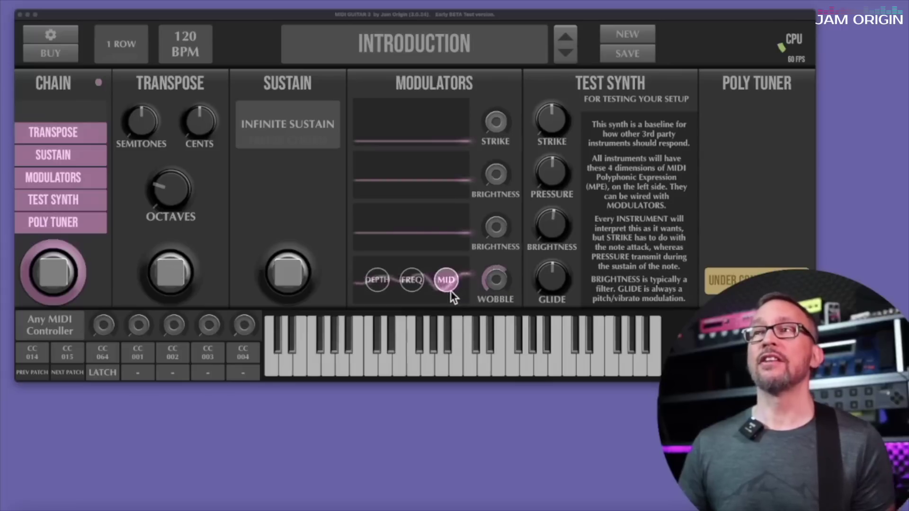
- Browse the modulator types available for the Wobble lane
click(497, 299)
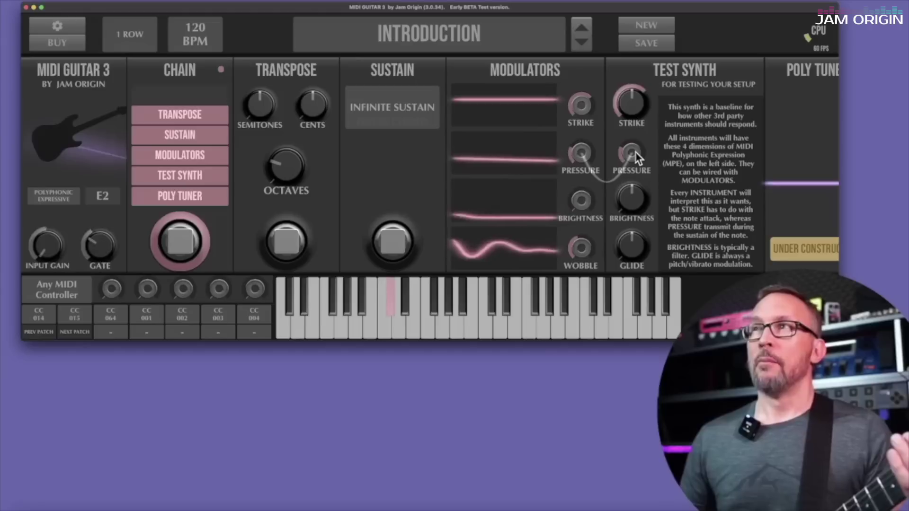
- Reposition the Pressure modulator's MIN and MAX handles to reshape its pressure range
mouse_move(533, 165)
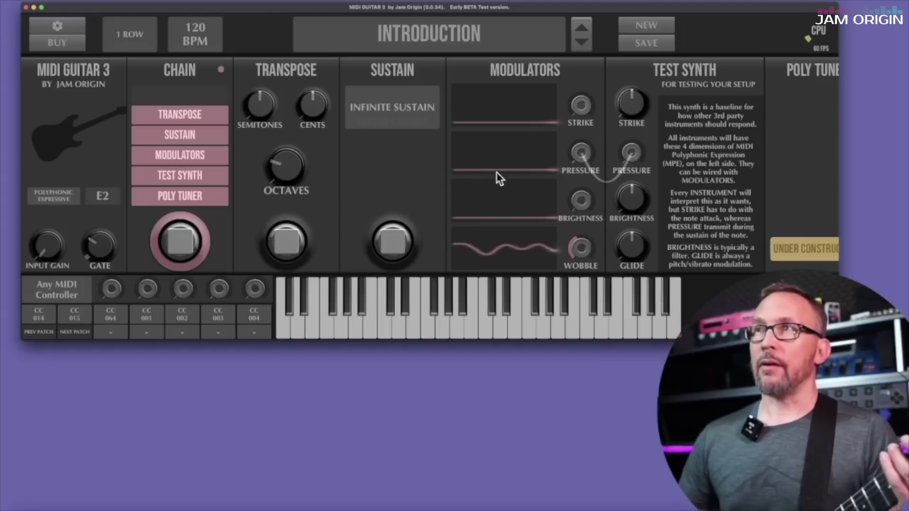
mouse_move(494, 159)
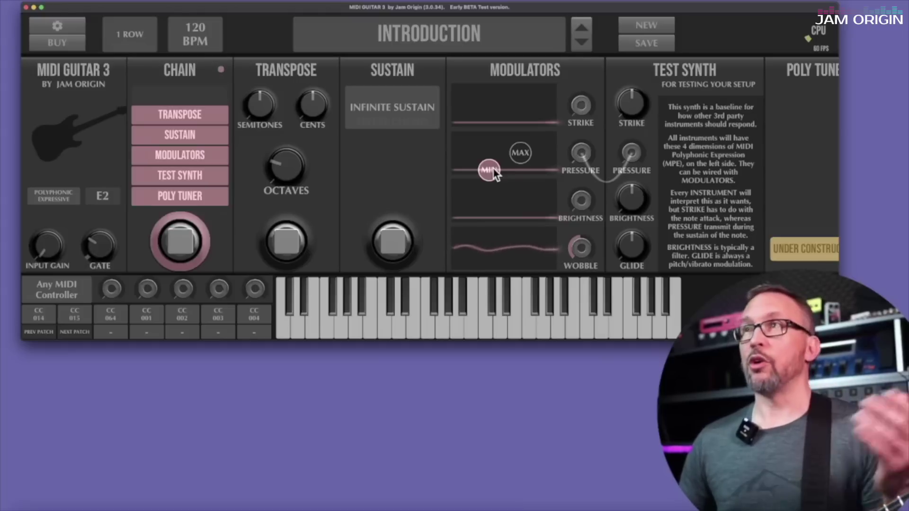
drag(493, 170, 493, 135)
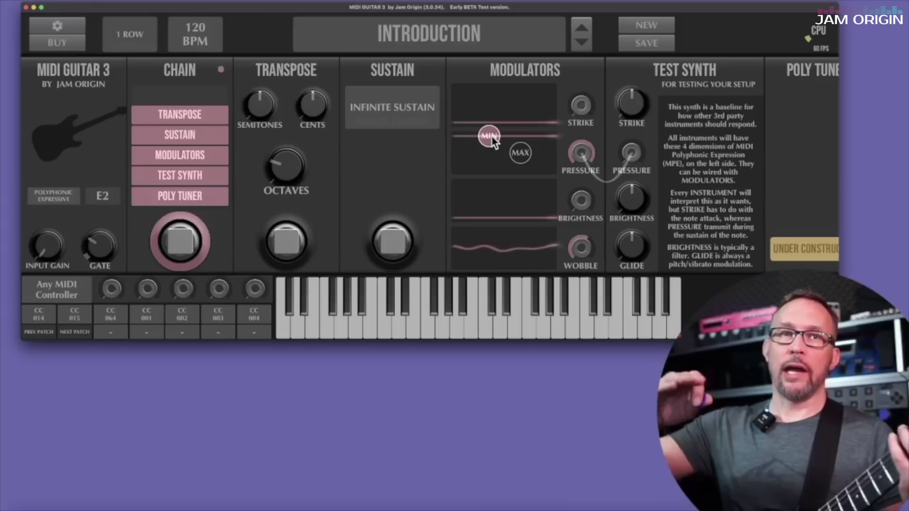
drag(519, 153, 517, 159)
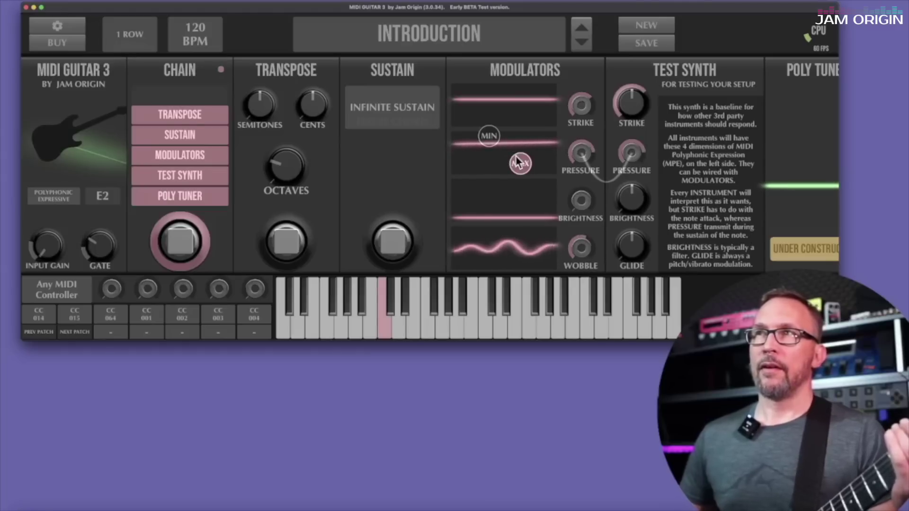
drag(518, 161, 490, 169)
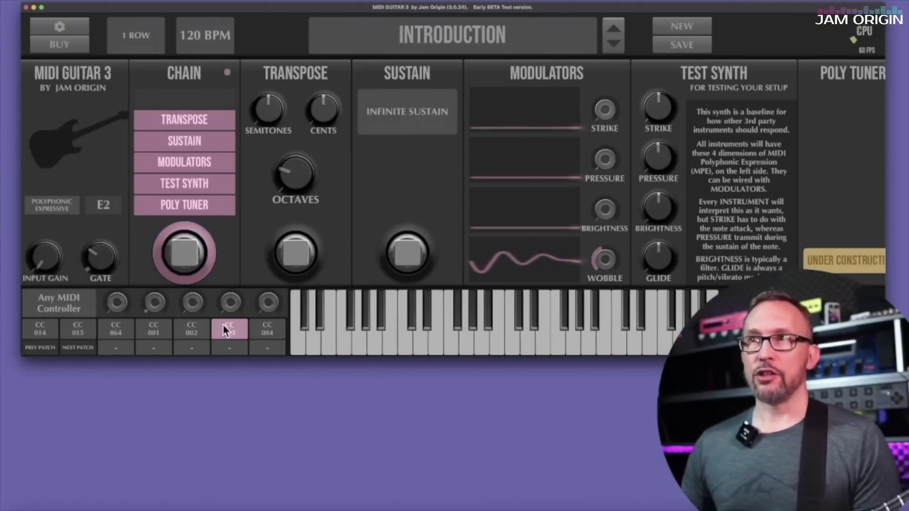
- Relearn the CC 003 controller knob to CC 001 from the pedal and turn Infinite Sustain off
click(223, 325)
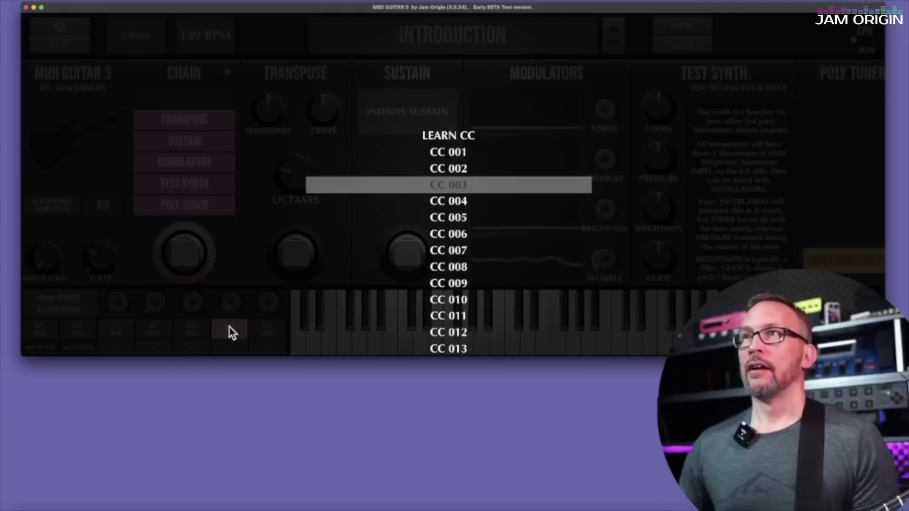
click(445, 136)
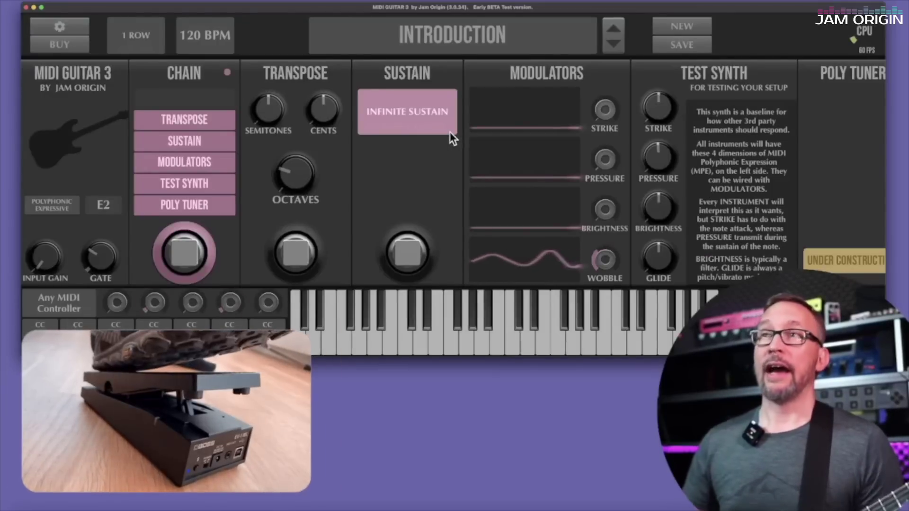
click(450, 131)
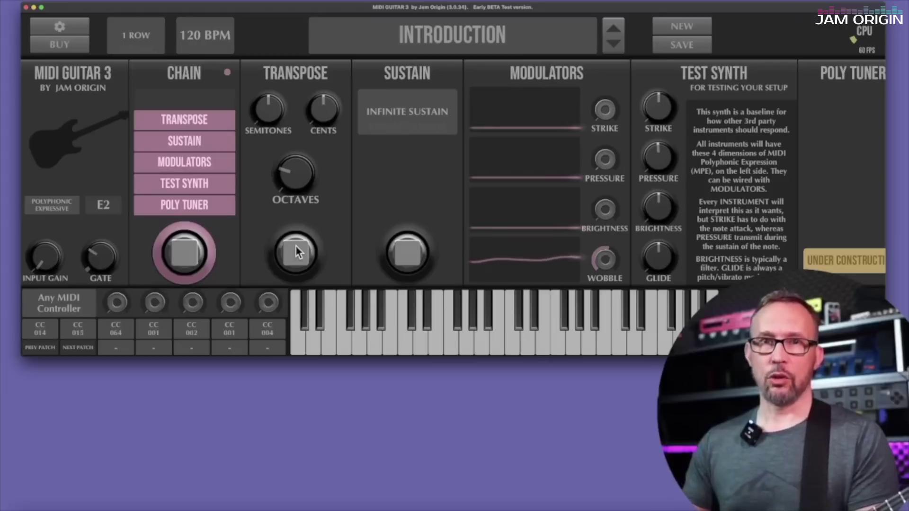
- Cycle the MIDI input through breath controller, WIDI Uhost, pedal controller, Sensel Morph and Vienna Instruments
click(64, 305)
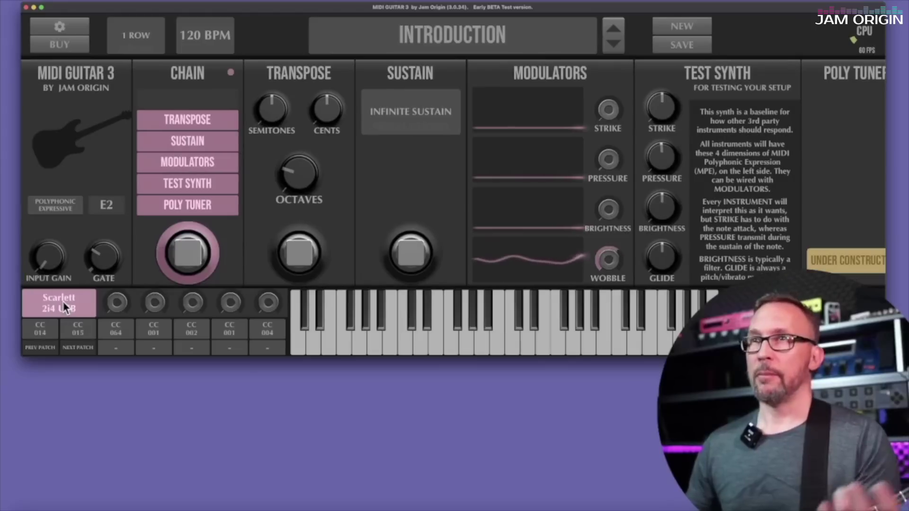
click(64, 303)
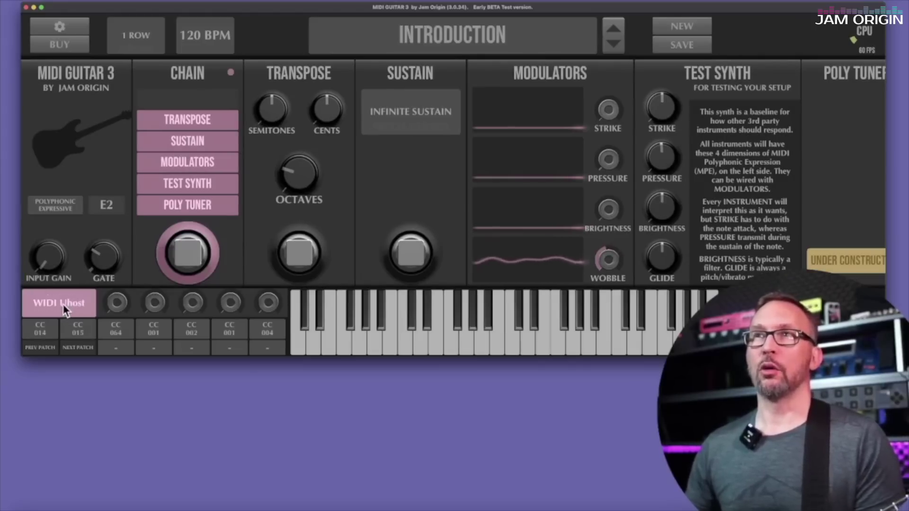
click(64, 304)
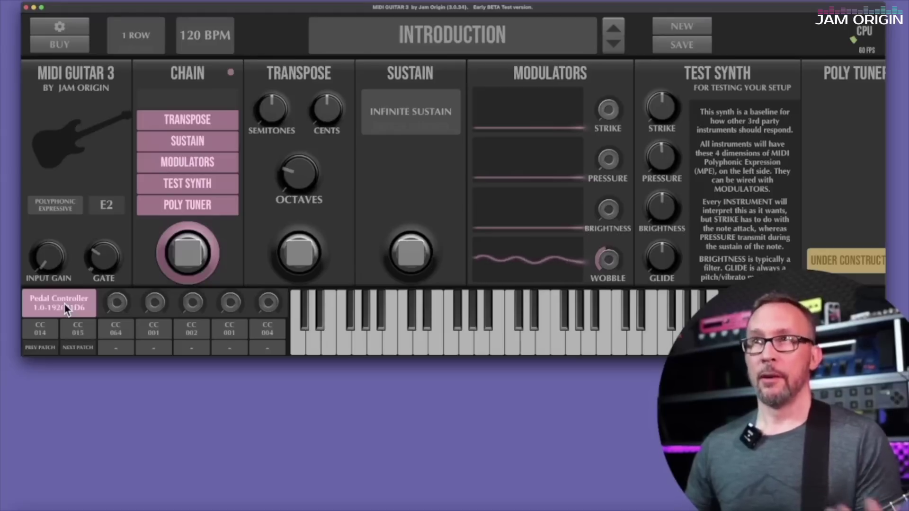
click(64, 303)
click(64, 303)
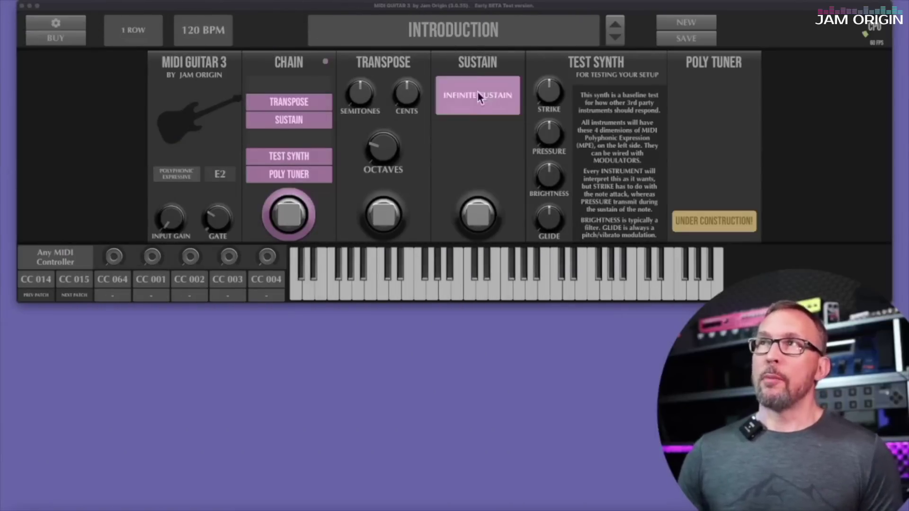
click(452, 29)
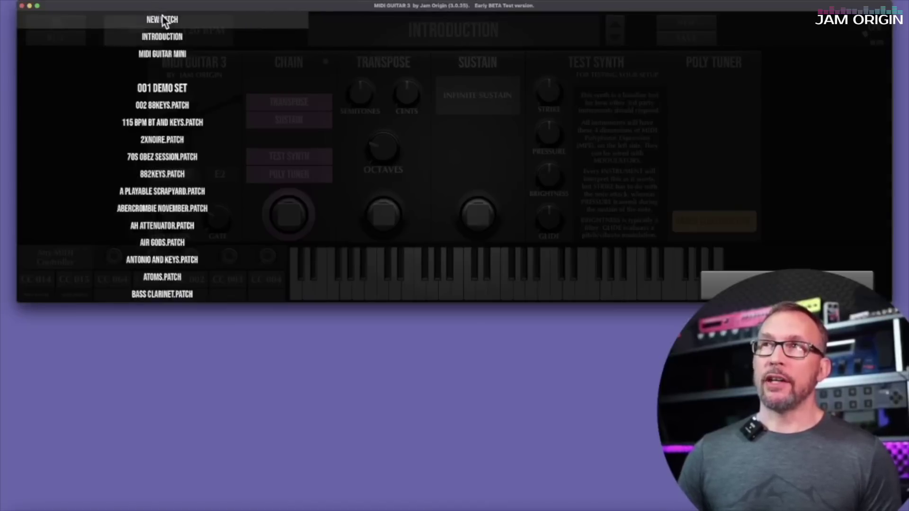
- Close the patch list, start a new blank patch and enlarge the program window
click(748, 157)
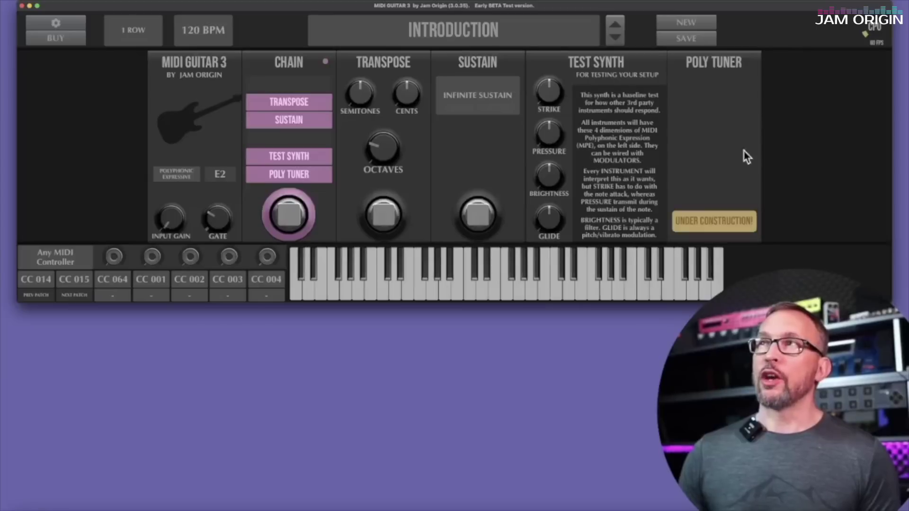
click(690, 18)
drag(848, 300, 680, 493)
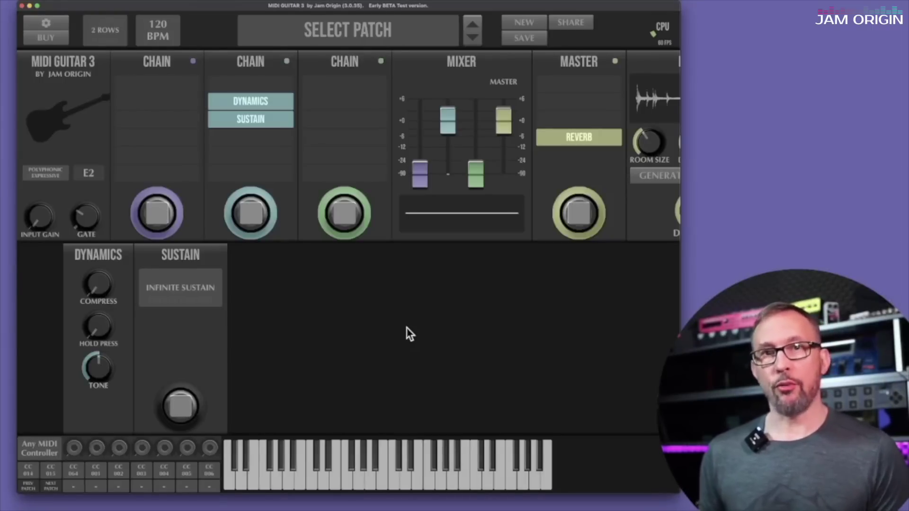
- Step the ROWS layout through one and two rows until it reads 3 ROWS
click(96, 32)
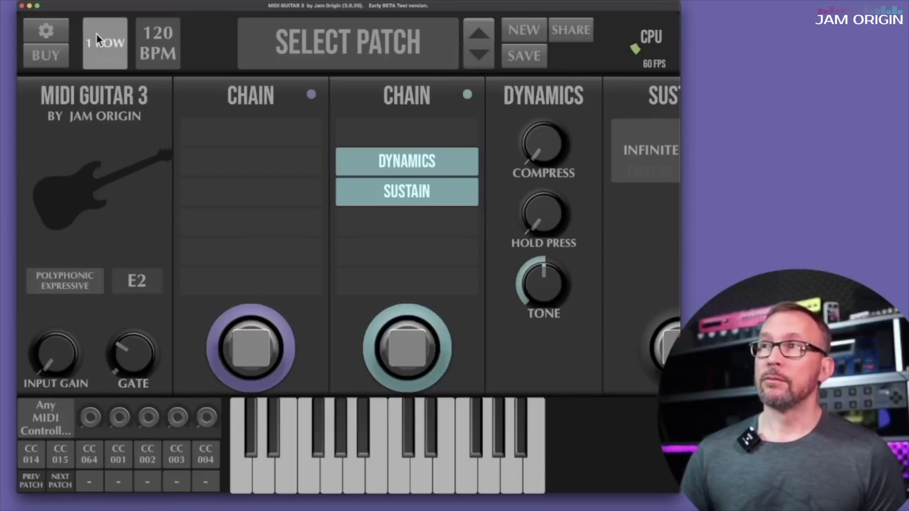
scroll(331, 200, right, 10)
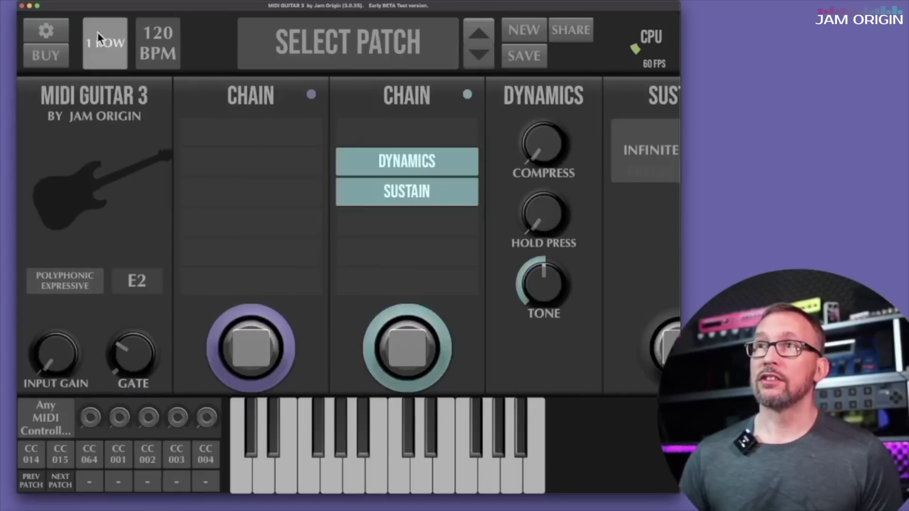
click(98, 32)
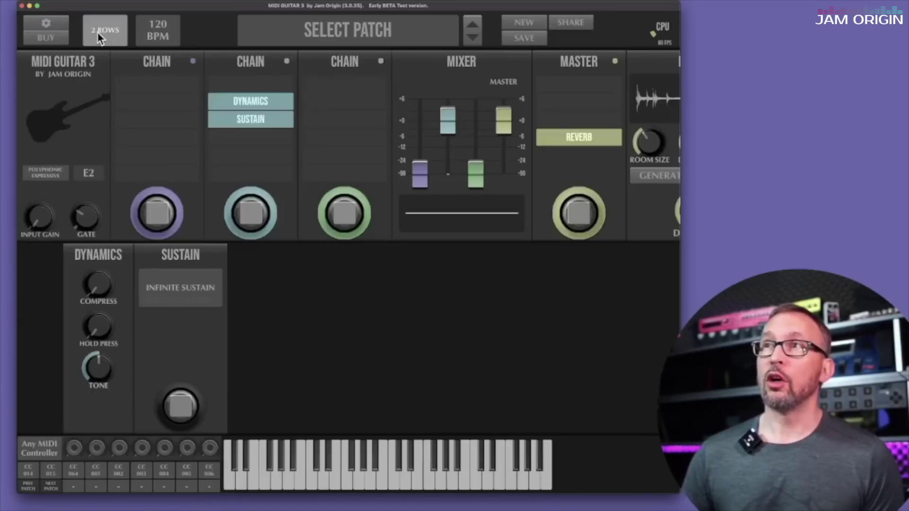
scroll(146, 89, right, 5)
click(103, 30)
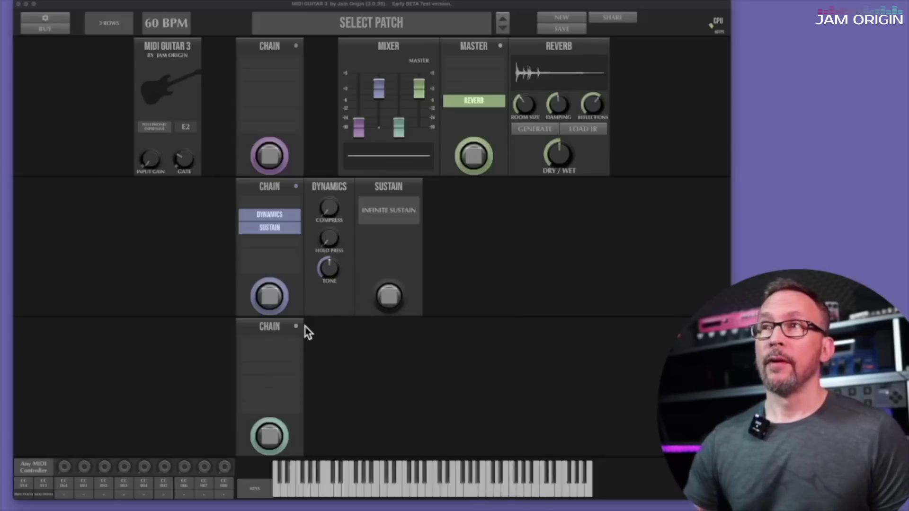
click(264, 242)
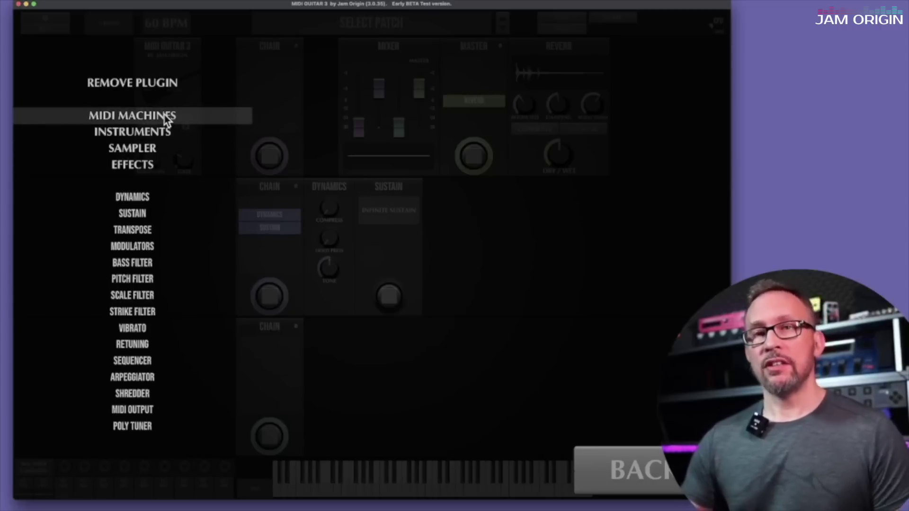
click(167, 118)
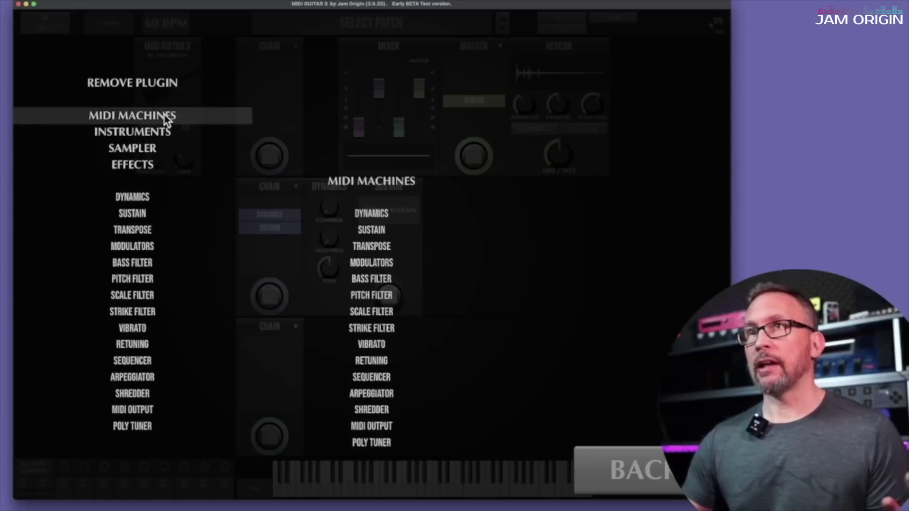
mouse_move(382, 209)
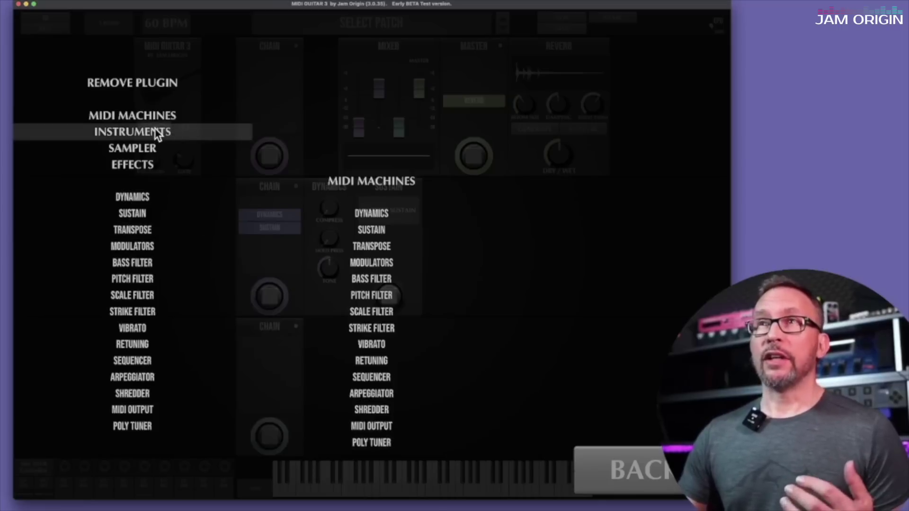
click(155, 131)
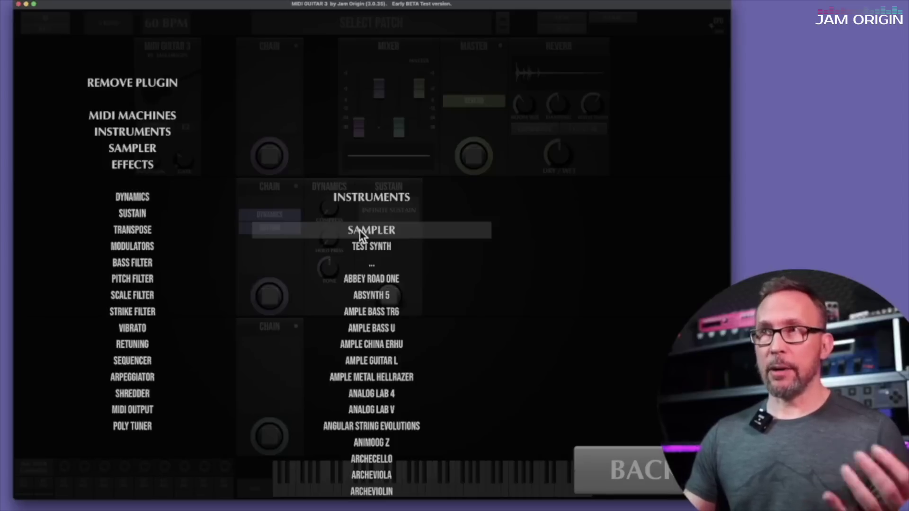
mouse_move(371, 255)
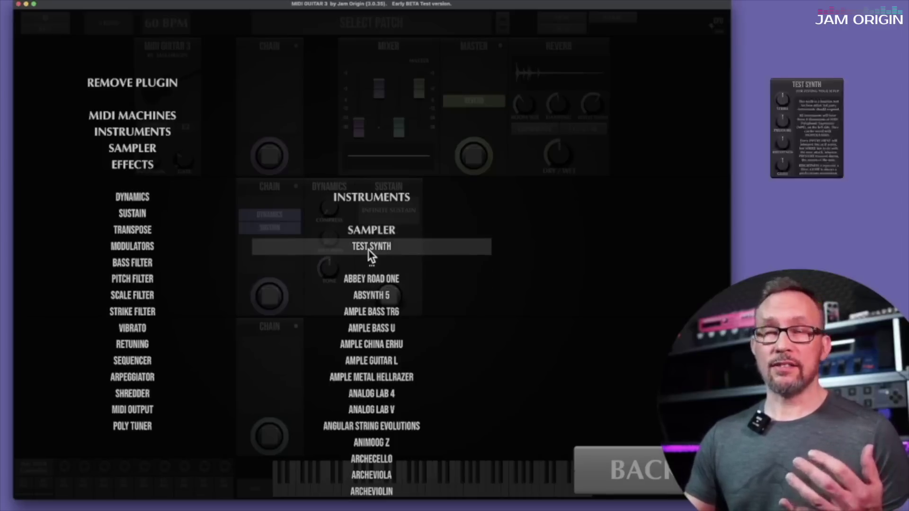
scroll(377, 272, down, 6)
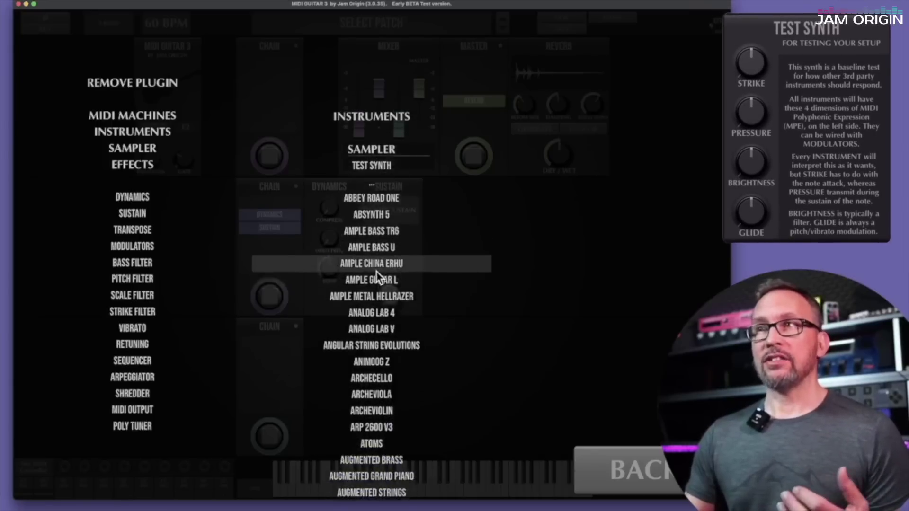
scroll(377, 275, down, 15)
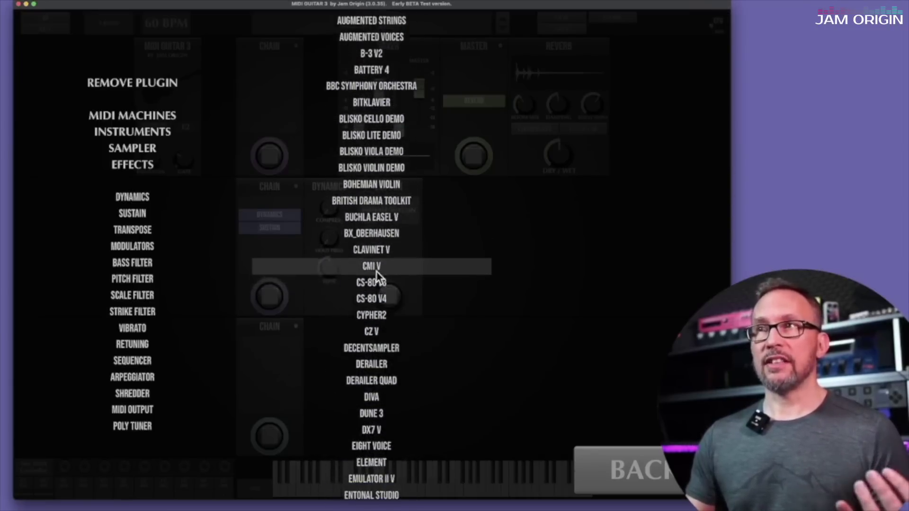
scroll(377, 277, down, 4)
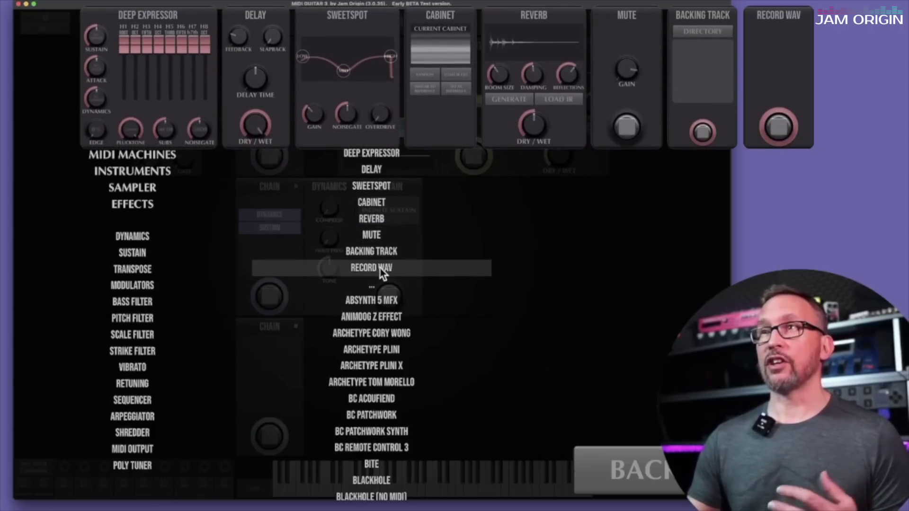
click(346, 44)
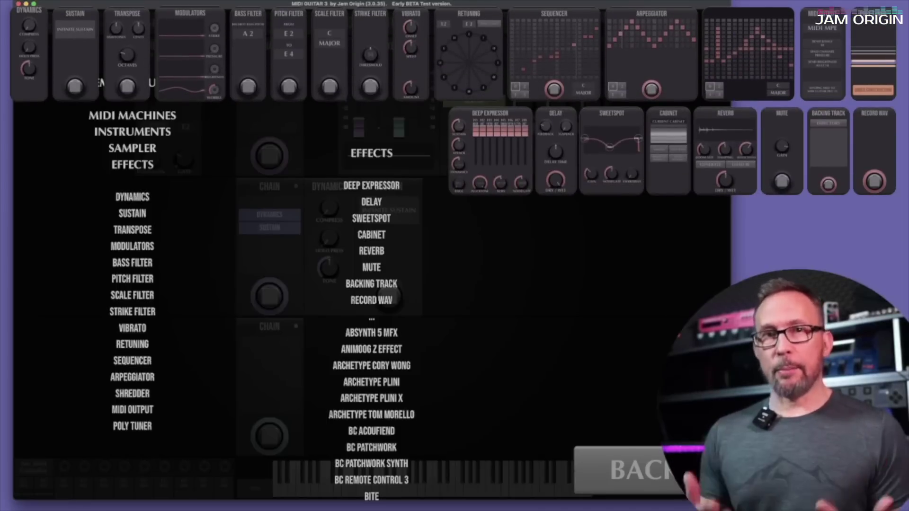
click(630, 478)
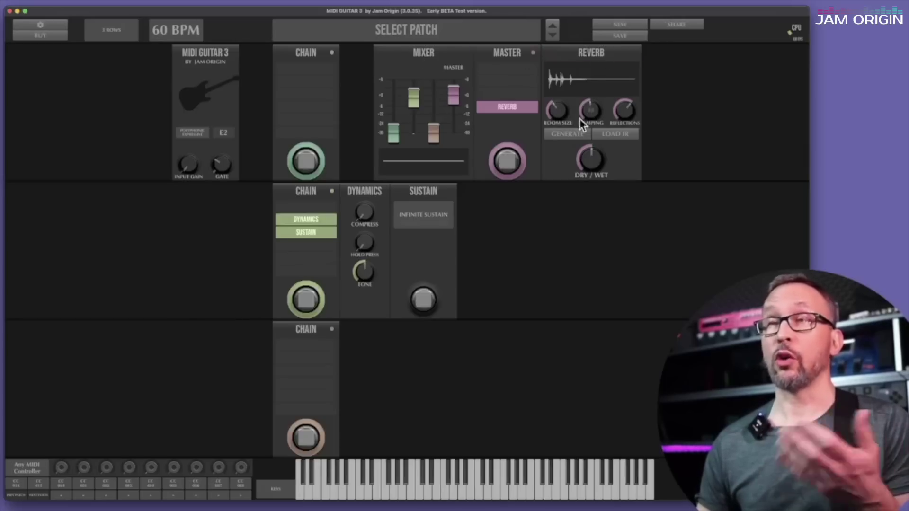
drag(361, 186, 316, 245)
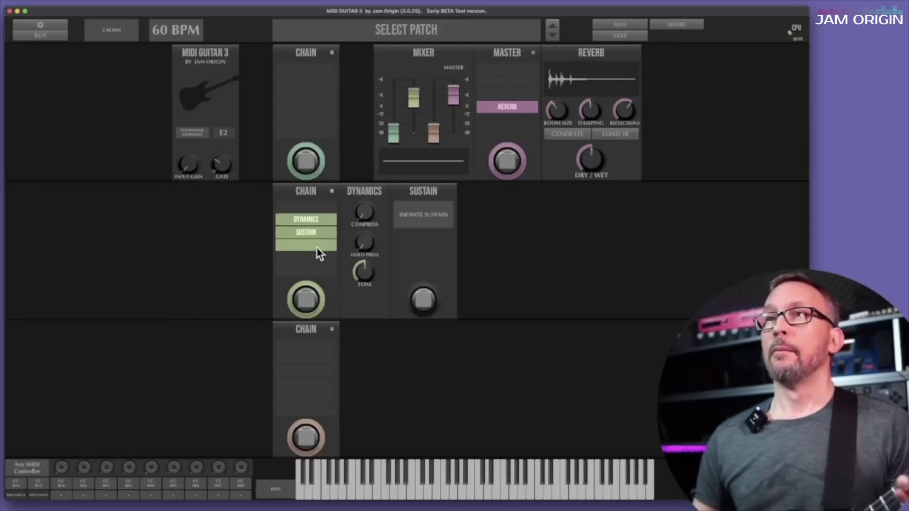
- Add Falcon to the new slot after Sustain, then bypass and re-enable it
click(316, 246)
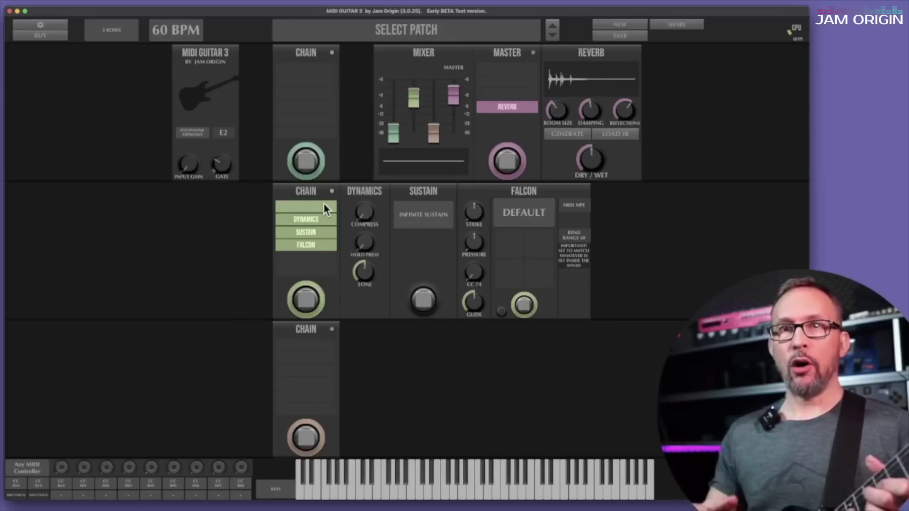
click(525, 305)
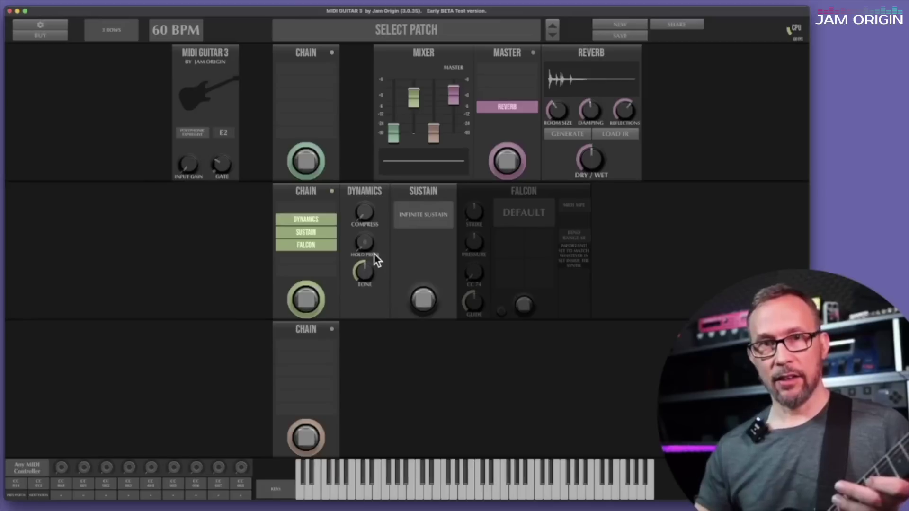
click(523, 308)
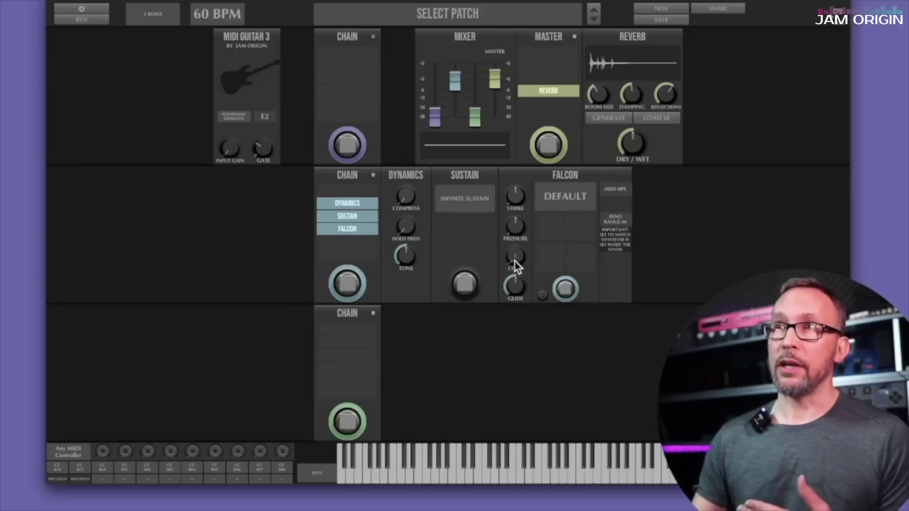
- Learn Falcon's Macro 1 into an empty grid slot, then cable the second controller knob to it
click(558, 258)
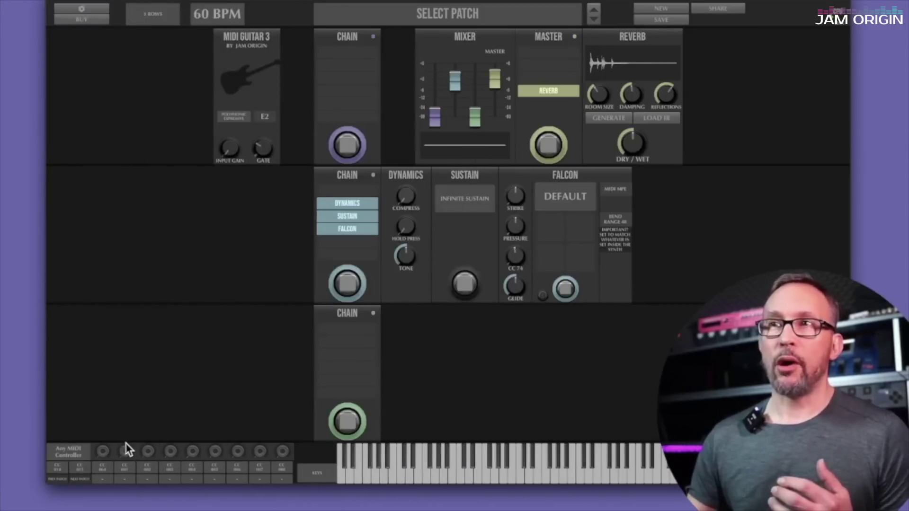
click(569, 264)
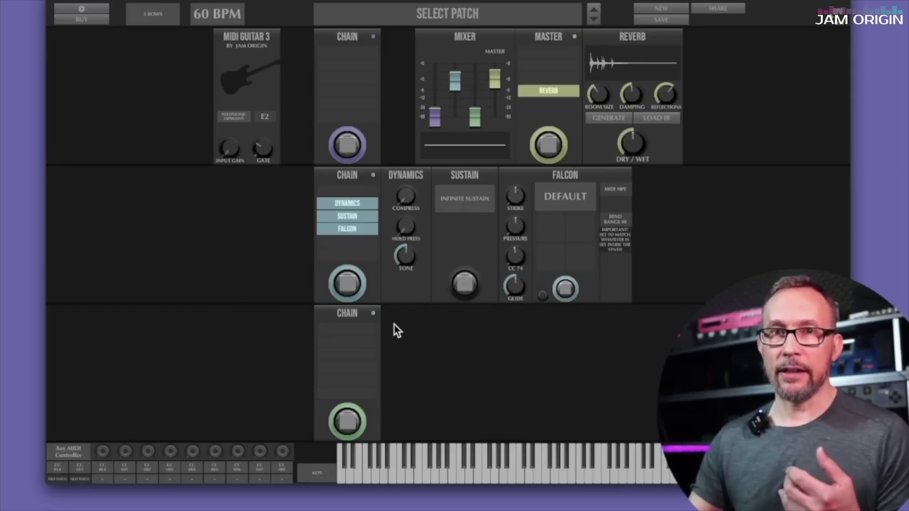
click(549, 257)
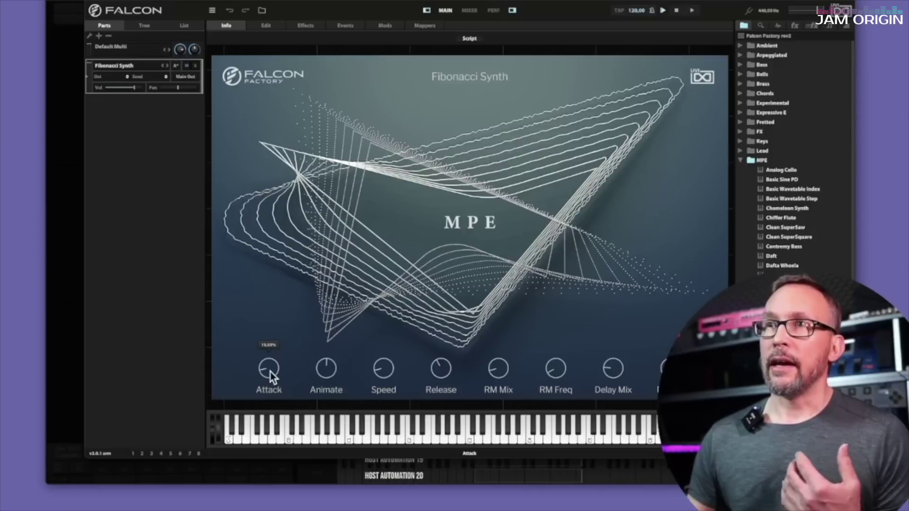
click(69, 334)
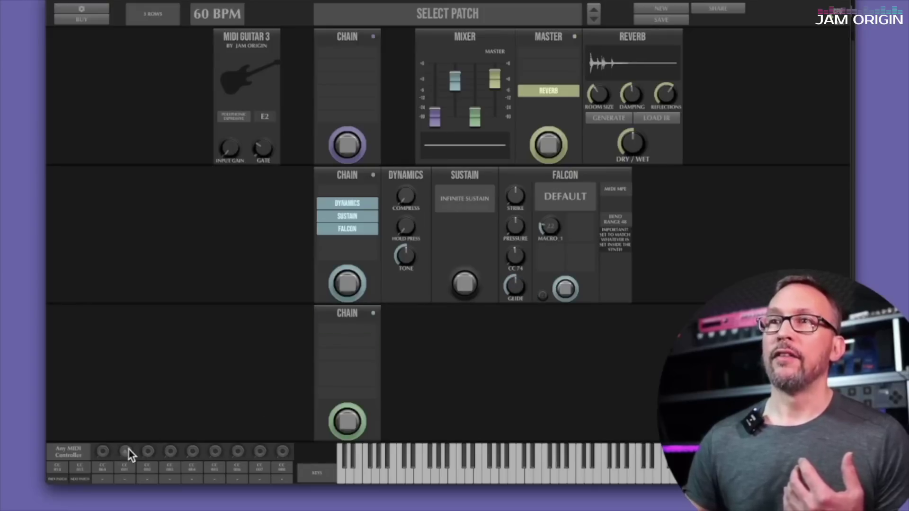
drag(129, 450, 550, 226)
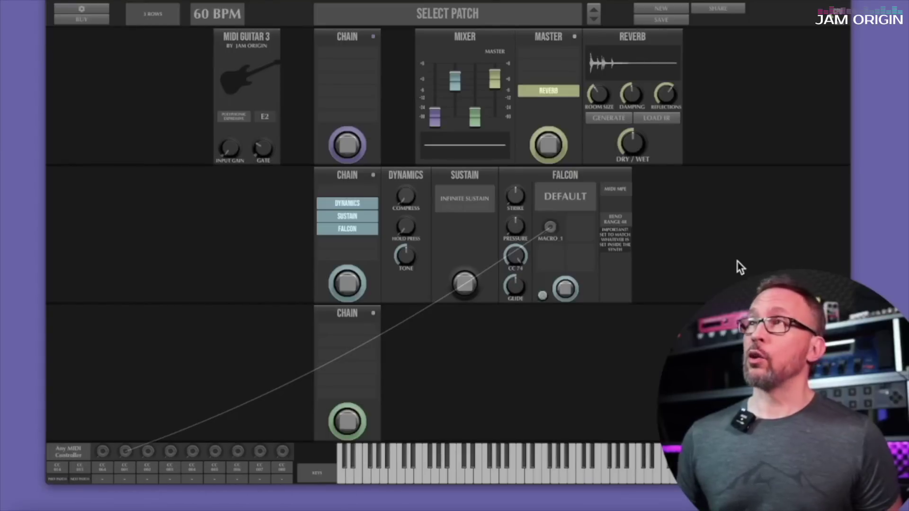
- Save the patch as FALCON MOD.PATCH
click(664, 18)
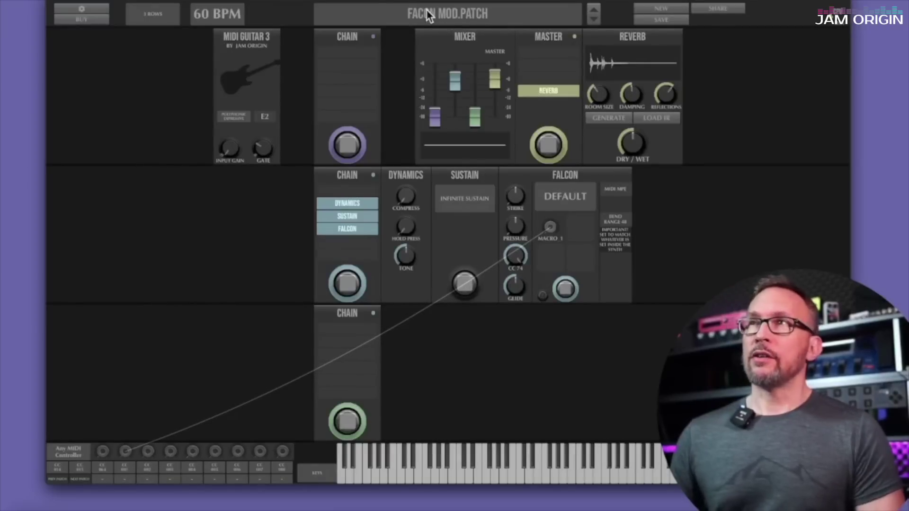
- Show the saved-patch list to find the new MOD patch
click(429, 14)
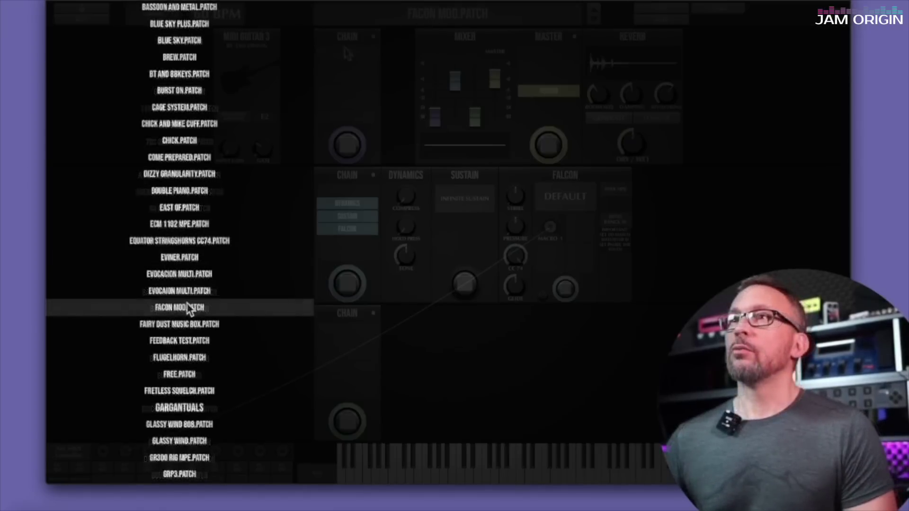